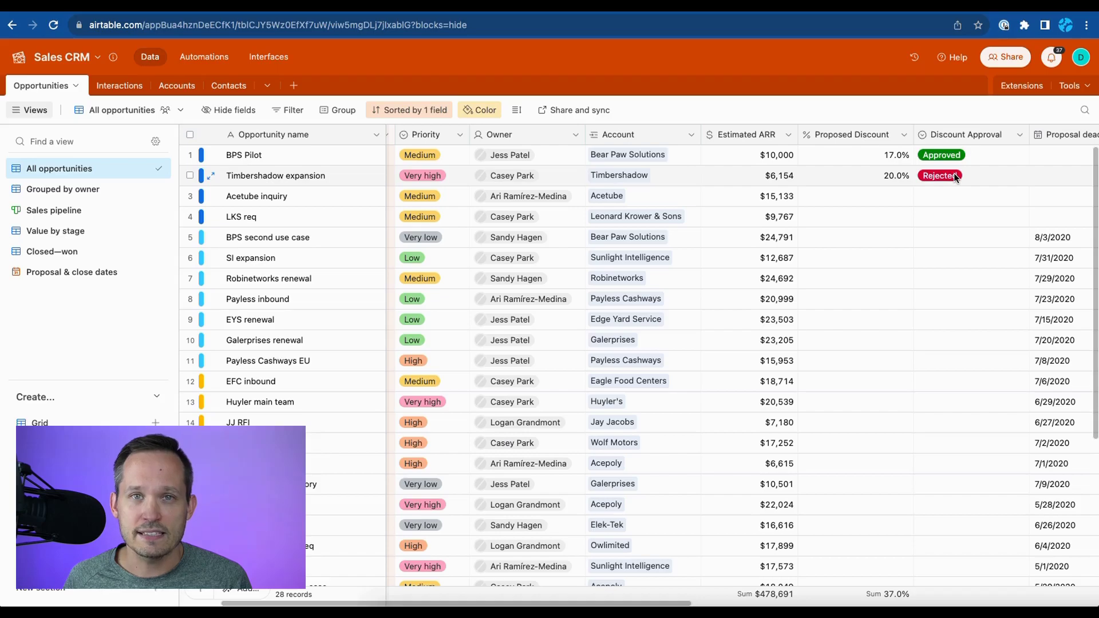
- Open the Discount Approval Process automation and review its Opportunities trigger for Proposed Discount > 15.0%
{"action": "left_click", "coordinate": [214, 61]}
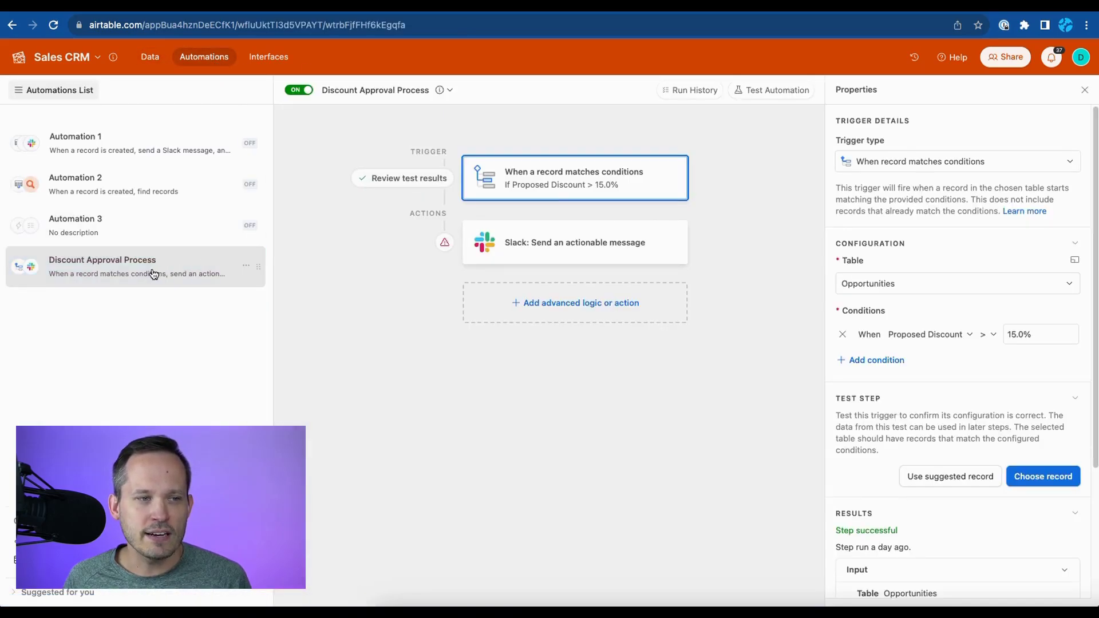
{"action": "left_click", "coordinate": [177, 274]}
{"action": "mouse_move", "coordinate": [518, 206]}
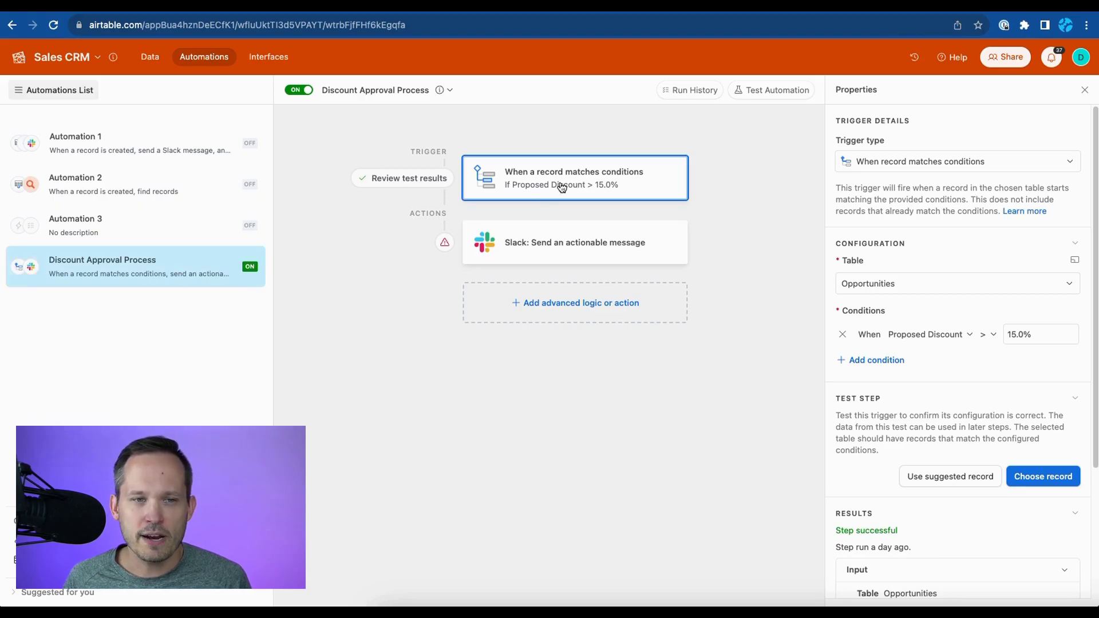
{"action": "scroll", "coordinate": [955, 263], "scroll_direction": "down", "scroll_amount": 1}
{"action": "scroll", "coordinate": [954, 259], "scroll_direction": "down", "scroll_amount": 1}
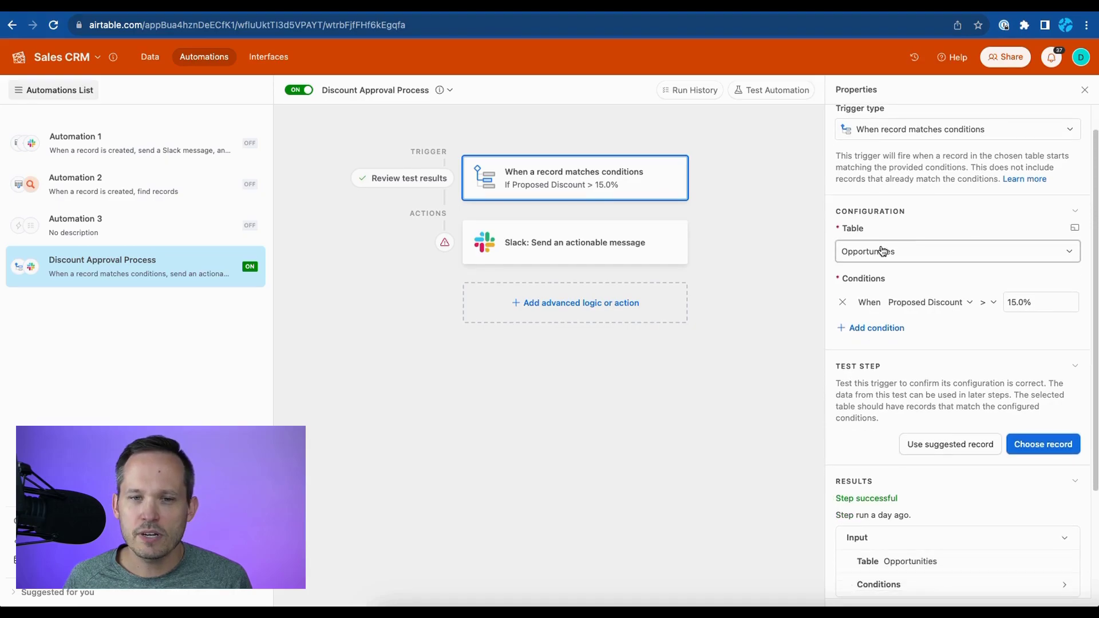
{"action": "scroll", "coordinate": [932, 228], "scroll_direction": "down", "scroll_amount": 1}
{"action": "scroll", "coordinate": [932, 226], "scroll_direction": "down", "scroll_amount": 1}
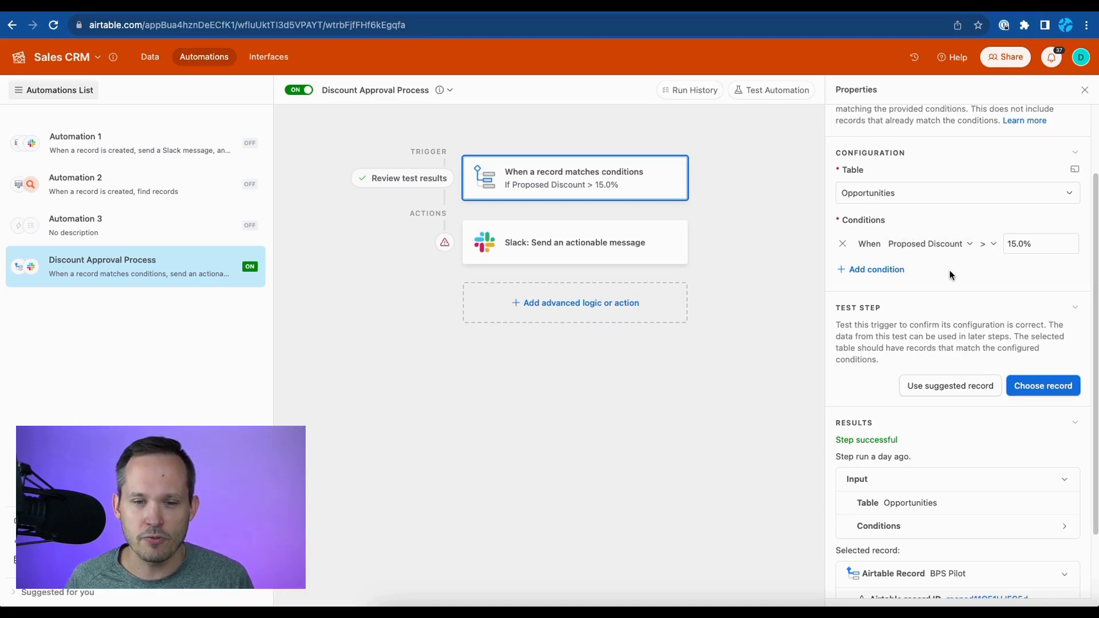
{"action": "scroll", "coordinate": [950, 275], "scroll_direction": "up", "scroll_amount": 1}
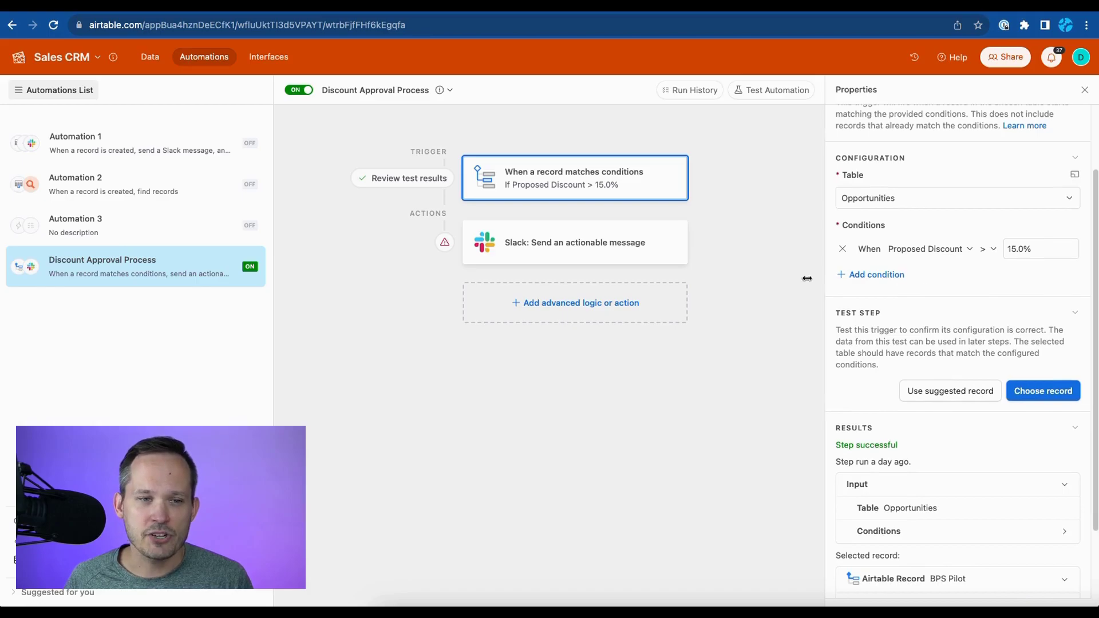
- Browse the add-action list to Slack's Send message and Send an actionable message options
{"action": "left_click", "coordinate": [580, 299]}
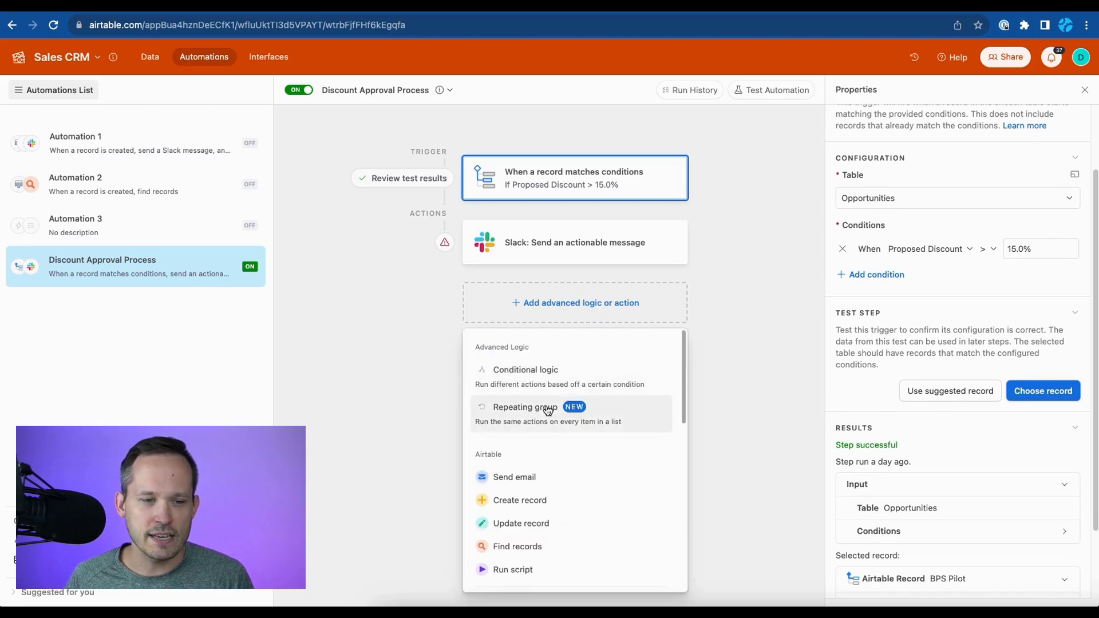
{"action": "scroll", "coordinate": [550, 416], "scroll_direction": "down", "scroll_amount": 5}
{"action": "mouse_move", "coordinate": [536, 447]}
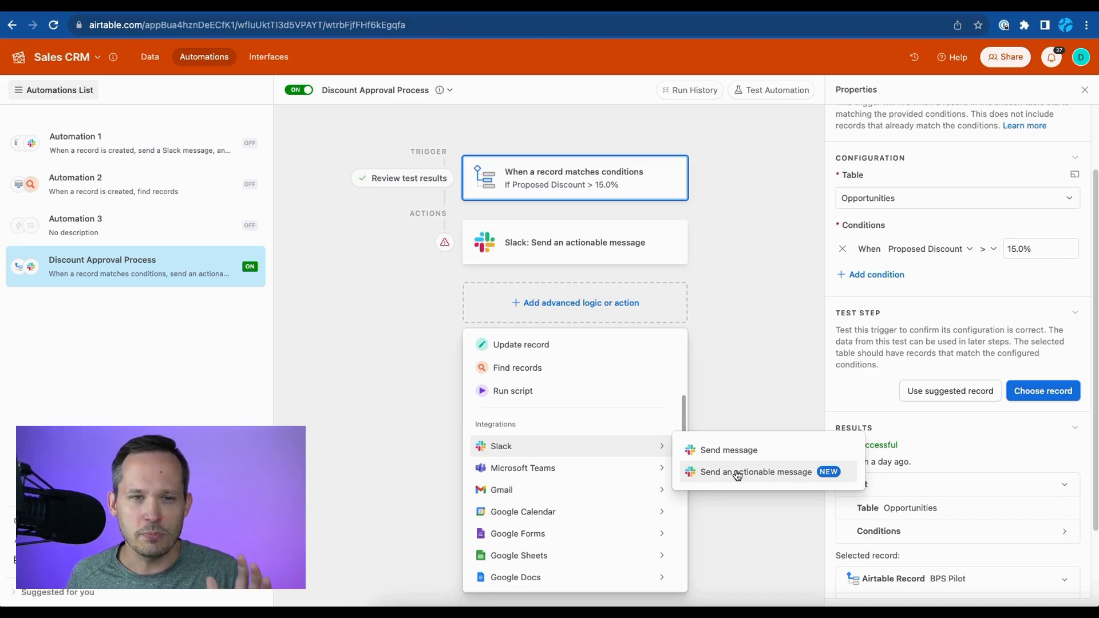
- Review the Slack actionable-message step: account, discount-approvals channel, title, message and Approve/Reject buttons
{"action": "left_click", "coordinate": [595, 241]}
{"action": "scroll", "coordinate": [942, 286], "scroll_direction": "down", "scroll_amount": 1}
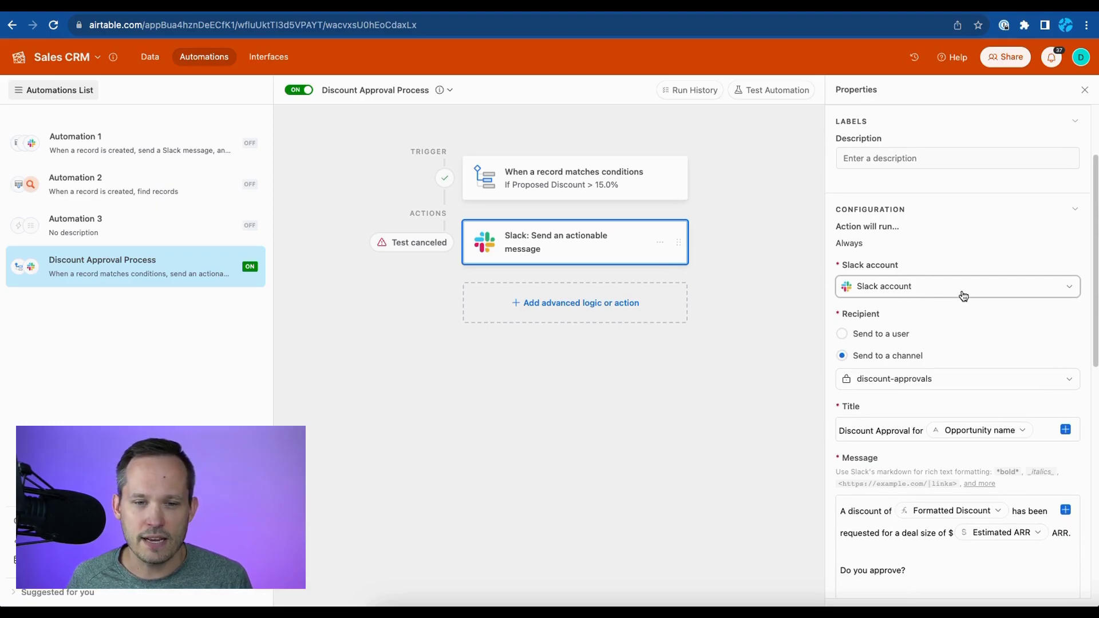
{"action": "scroll", "coordinate": [965, 296], "scroll_direction": "down", "scroll_amount": 2}
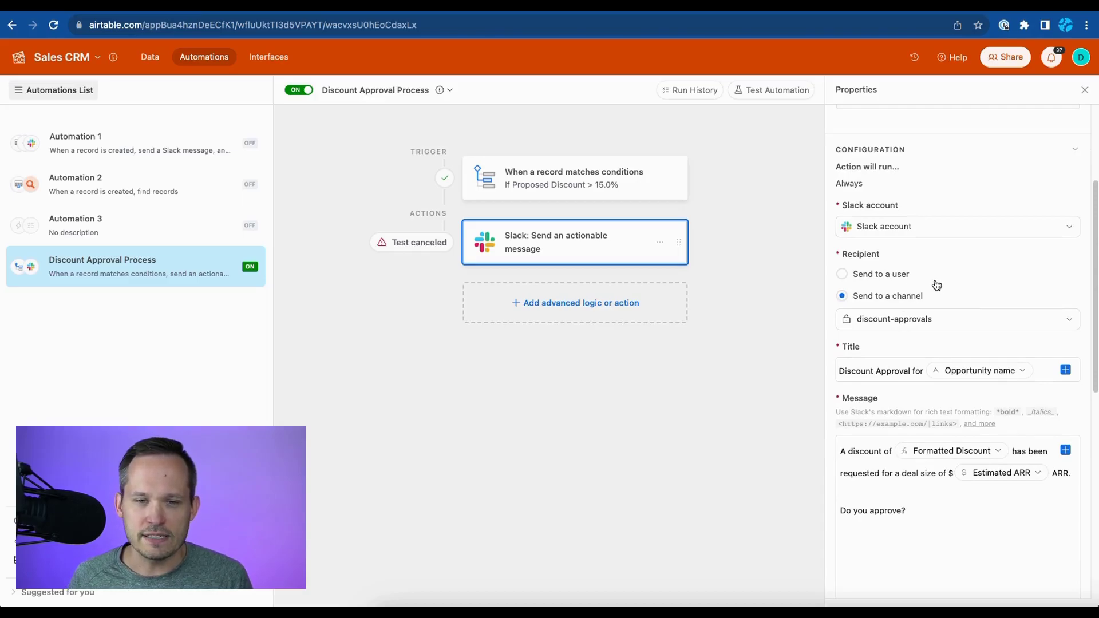
{"action": "scroll", "coordinate": [937, 285], "scroll_direction": "down", "scroll_amount": 1}
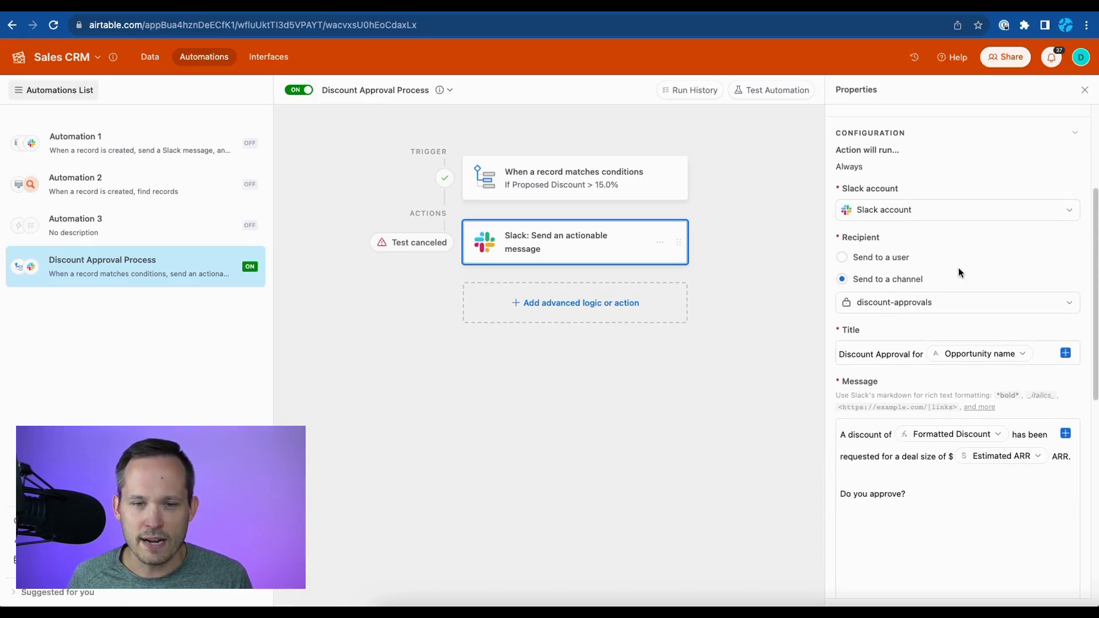
{"action": "scroll", "coordinate": [956, 268], "scroll_direction": "down", "scroll_amount": 1}
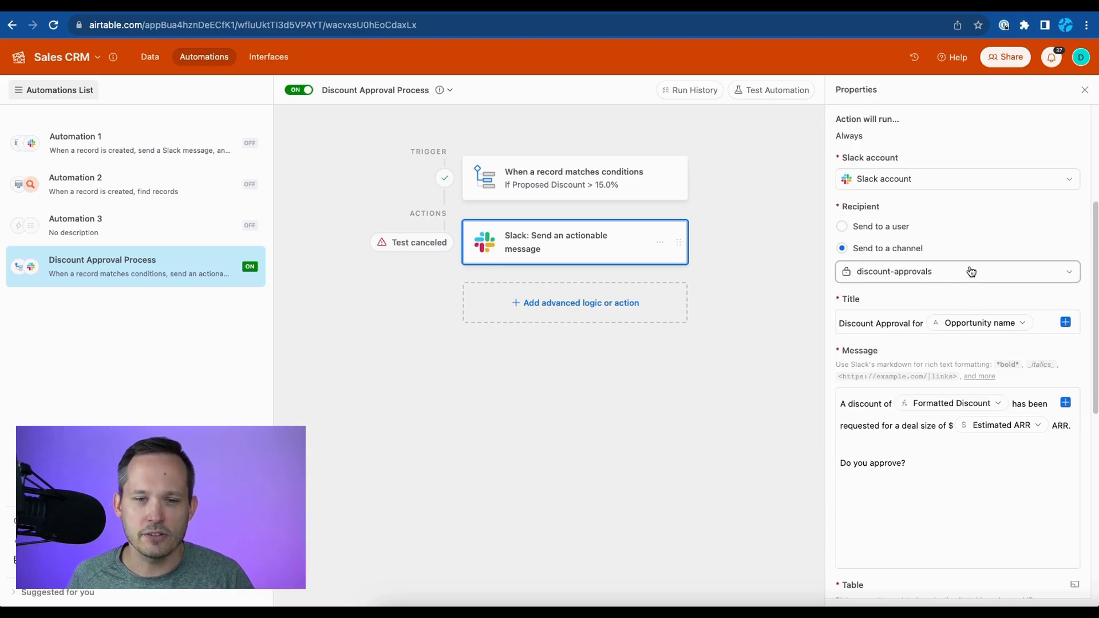
{"action": "scroll", "coordinate": [968, 277], "scroll_direction": "down", "scroll_amount": 1}
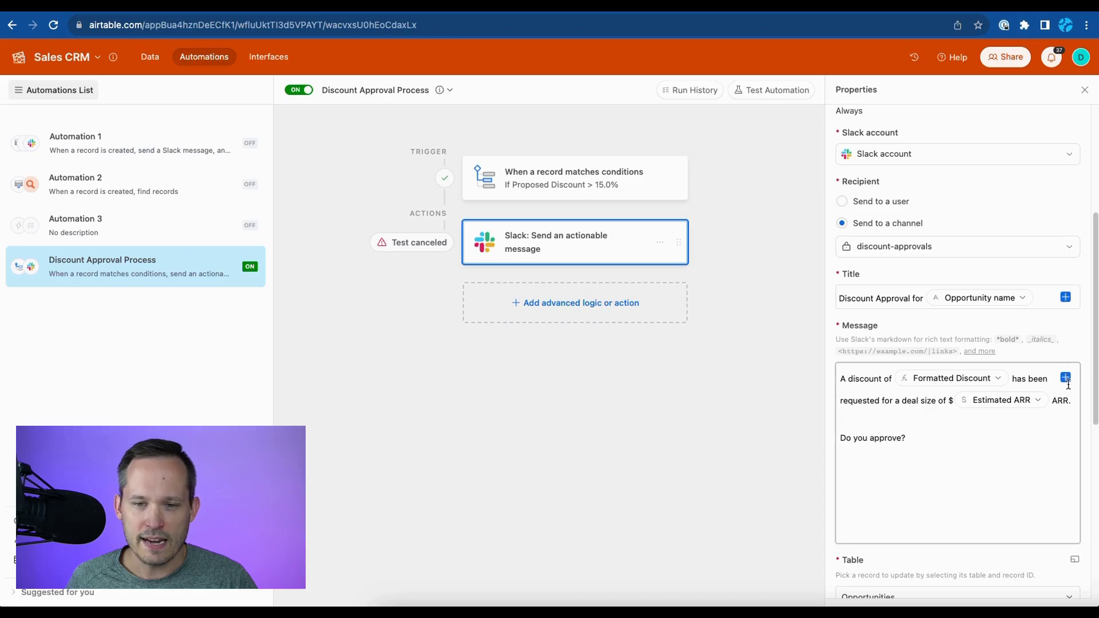
{"action": "scroll", "coordinate": [873, 382], "scroll_direction": "down", "scroll_amount": 1}
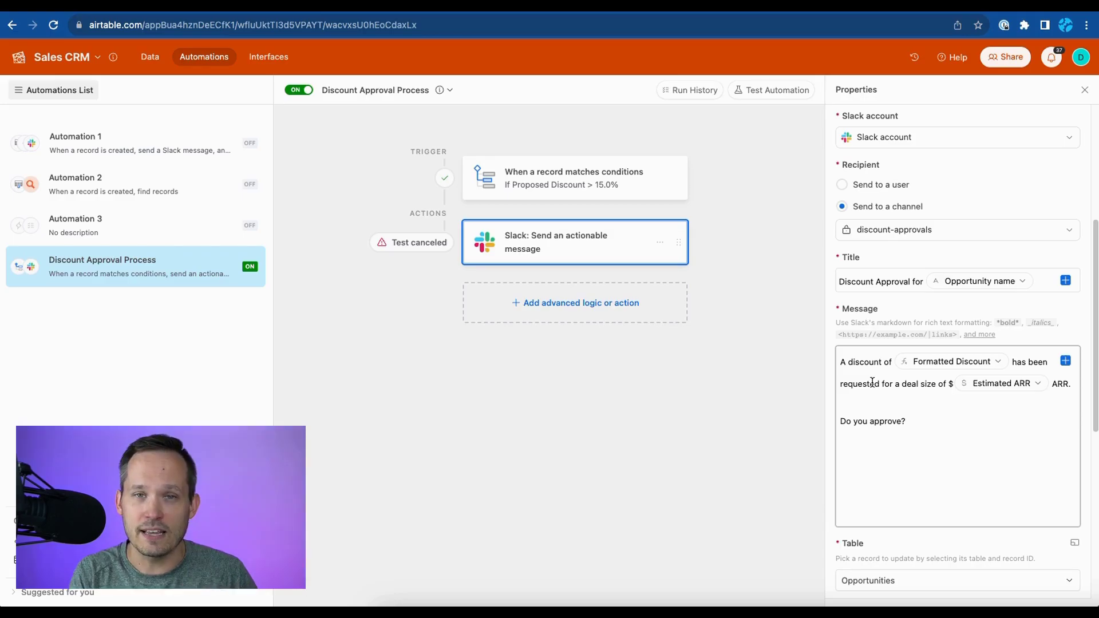
{"action": "scroll", "coordinate": [872, 382], "scroll_direction": "down", "scroll_amount": 4}
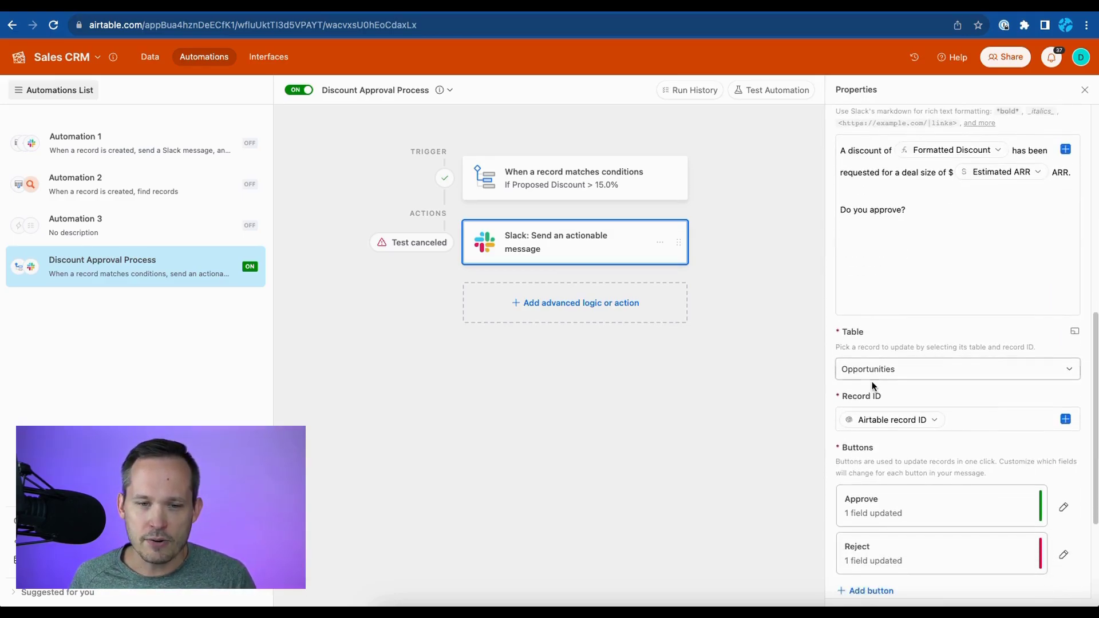
- Set the Slack step to update Opportunities records matched by the trigger's Airtable record ID
{"action": "left_click", "coordinate": [900, 374]}
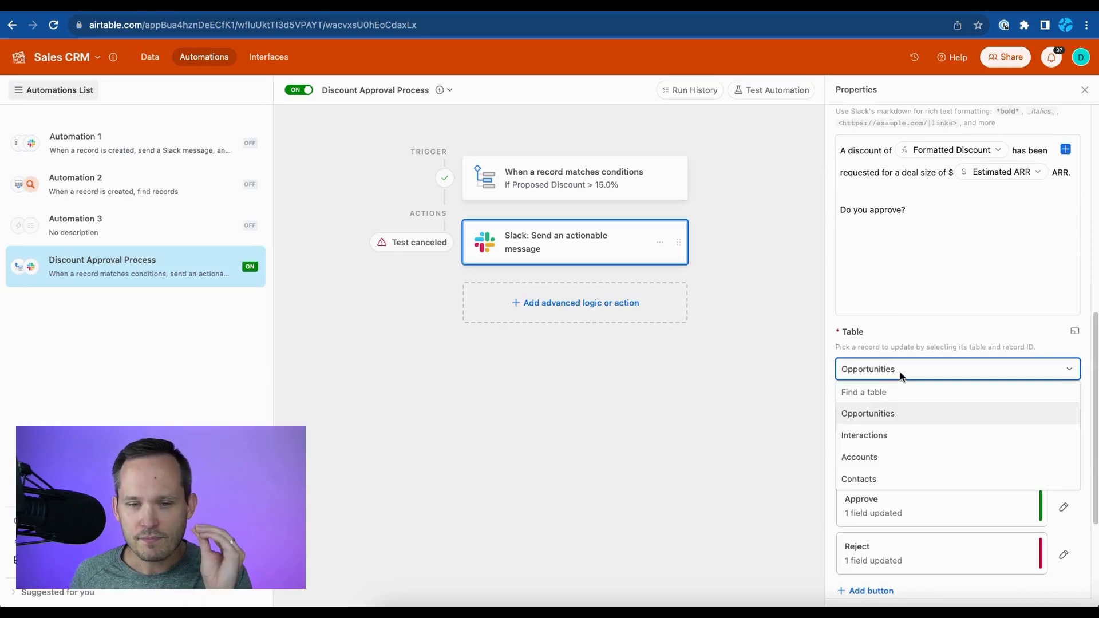
{"action": "left_click", "coordinate": [905, 413]}
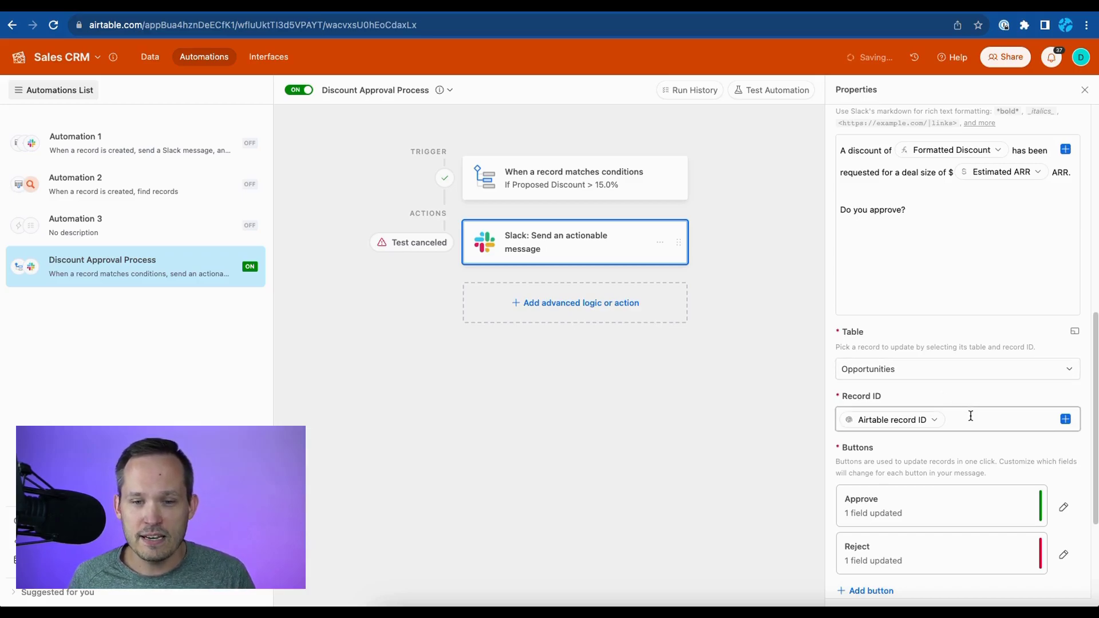
{"action": "left_click", "coordinate": [1066, 419]}
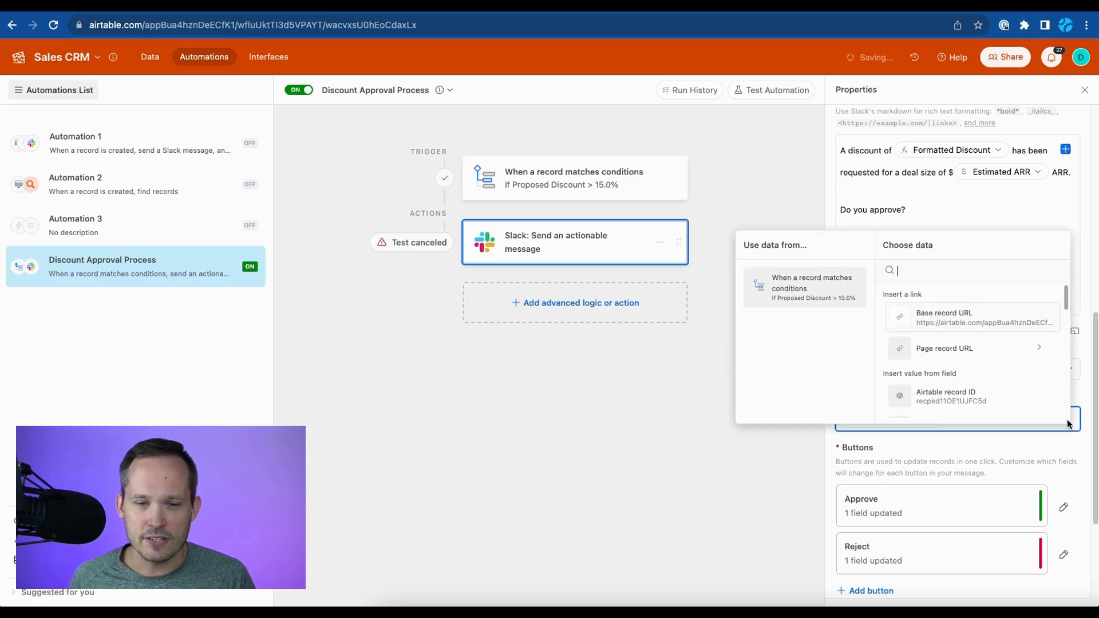
{"action": "left_click", "coordinate": [974, 404]}
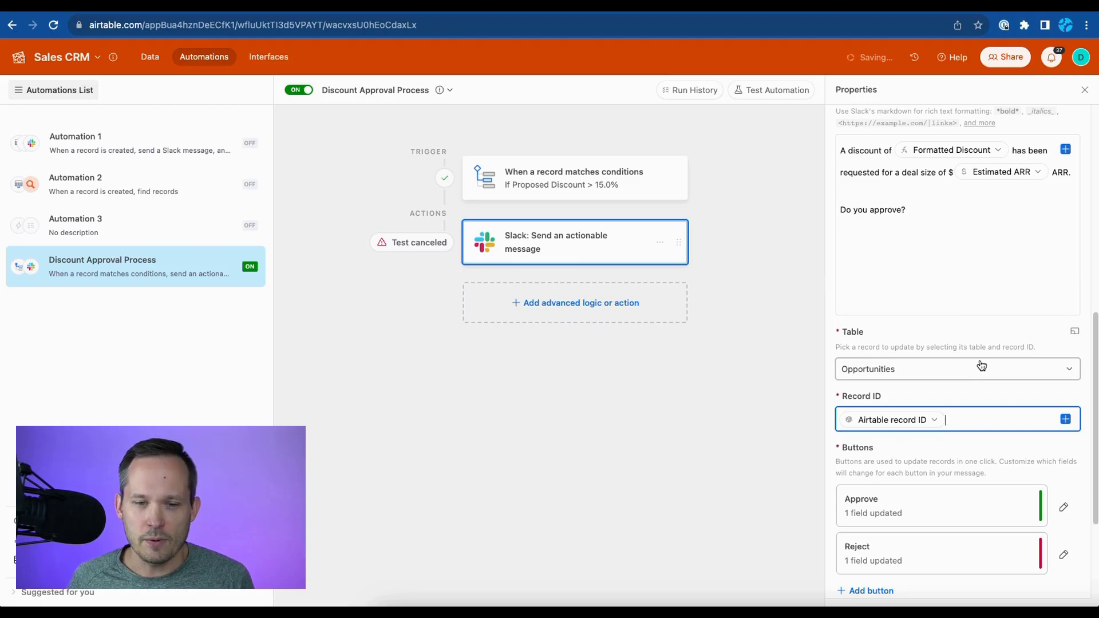
{"action": "scroll", "coordinate": [982, 365], "scroll_direction": "down", "scroll_amount": 3}
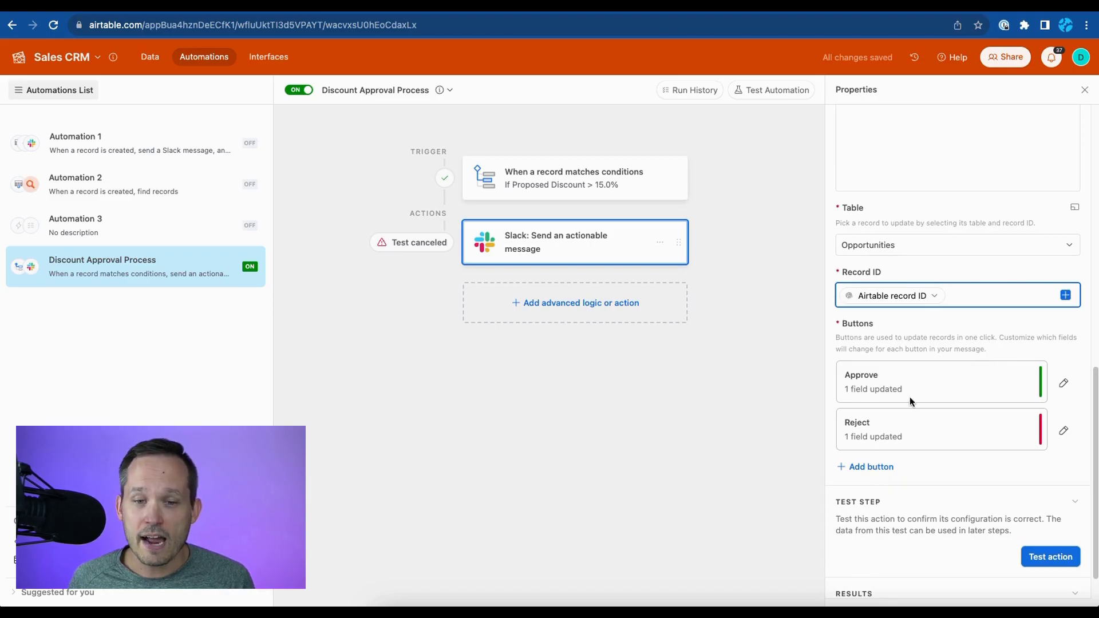
- Open the Approve button's settings and inspect its label and the record data available for it
{"action": "left_click", "coordinate": [1064, 382]}
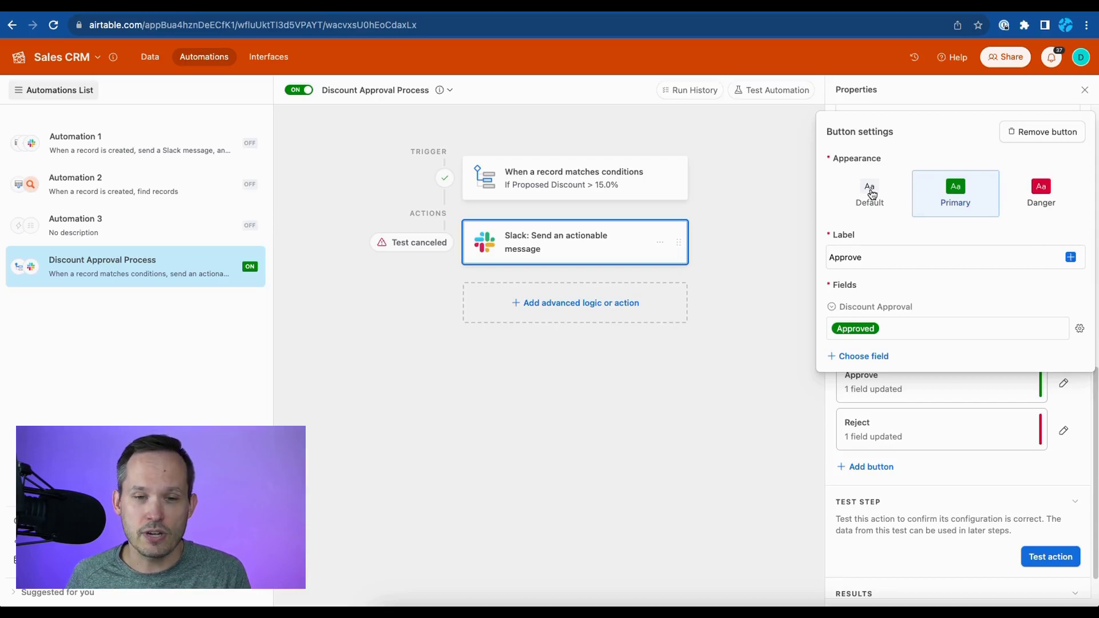
{"action": "left_click", "coordinate": [885, 247]}
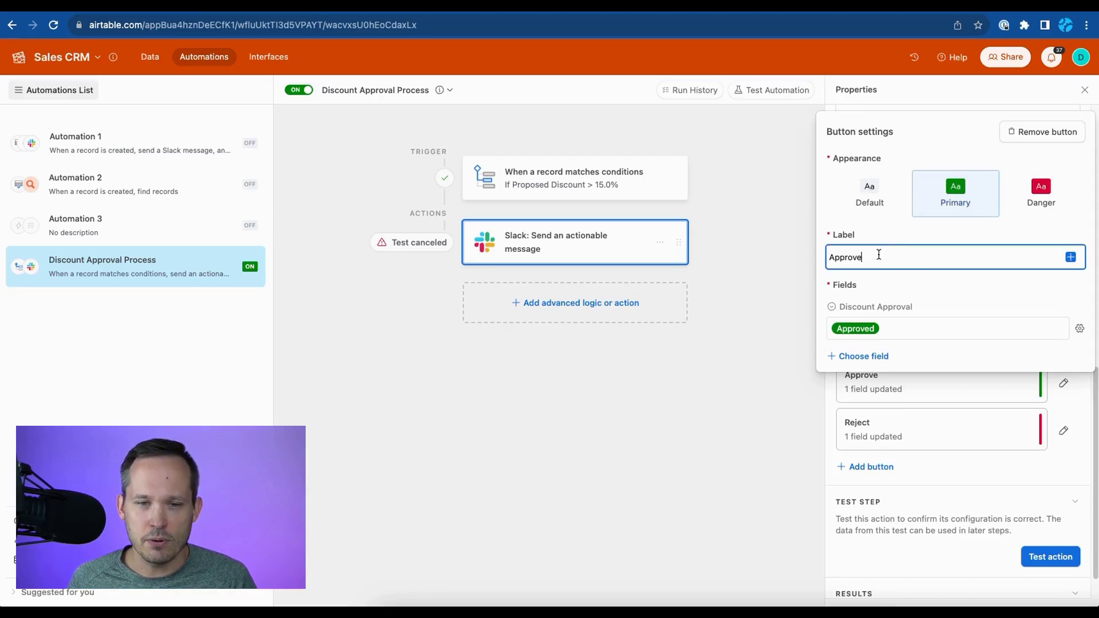
{"action": "left_click", "coordinate": [1071, 257]}
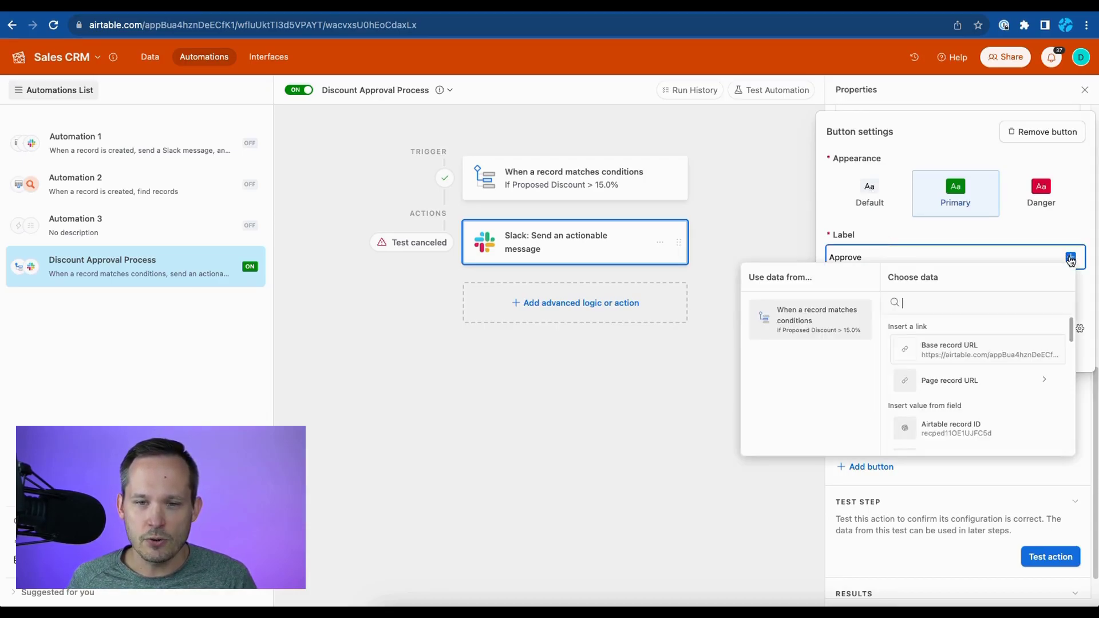
{"action": "scroll", "coordinate": [1005, 363], "scroll_direction": "down", "scroll_amount": 5}
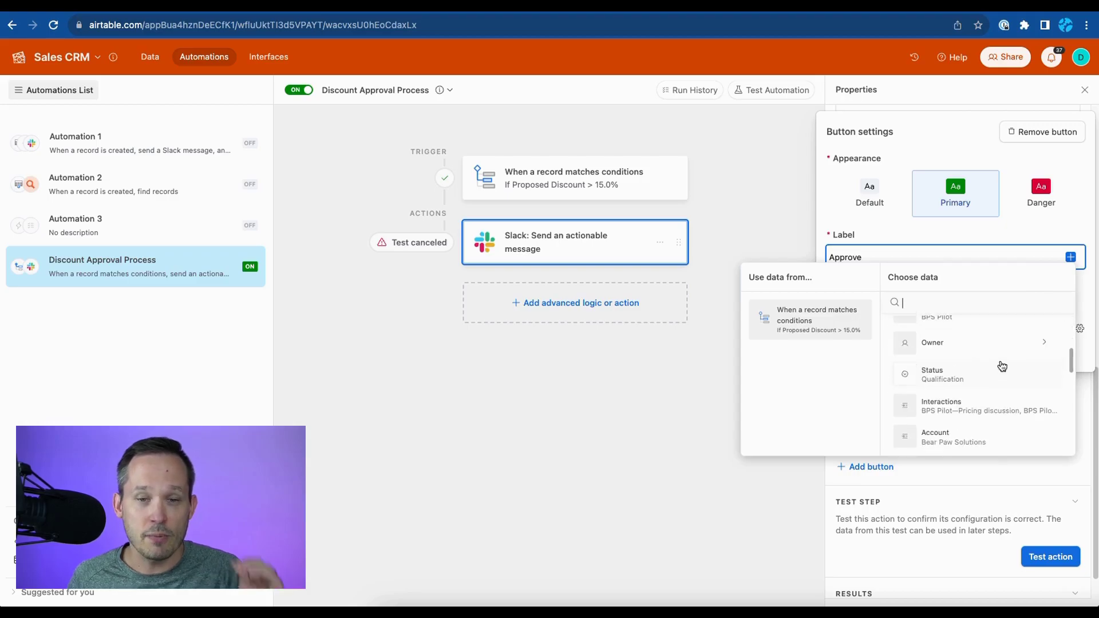
{"action": "left_click", "coordinate": [1027, 231]}
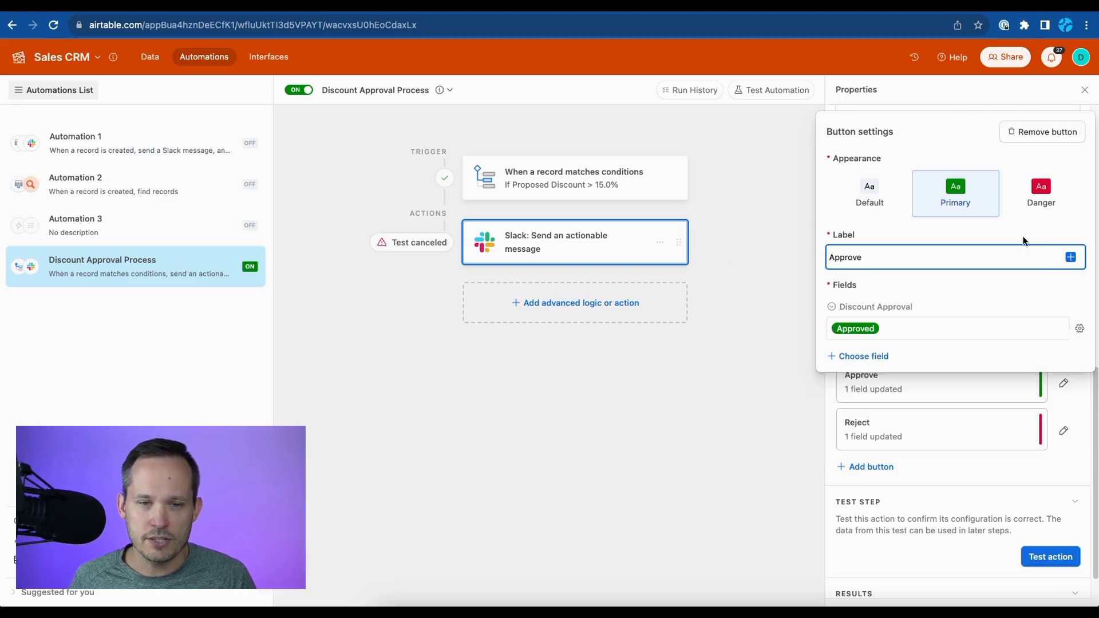
- Confirm the Approve option sets Discount Approval to the static value Approved, then close its settings
{"action": "left_click", "coordinate": [907, 331]}
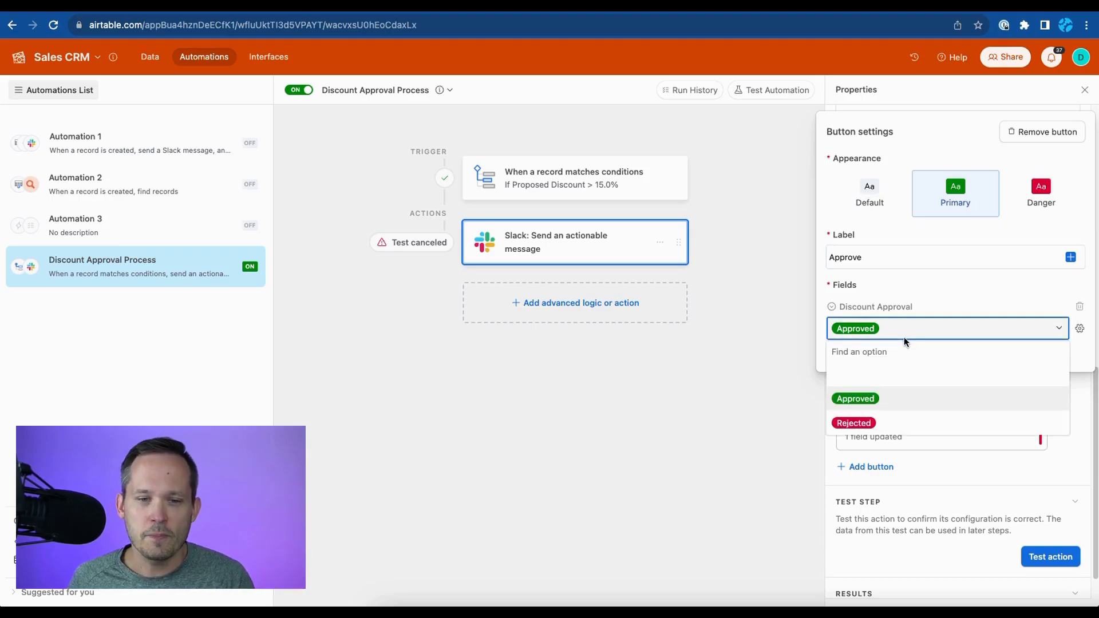
{"action": "left_click", "coordinate": [877, 396]}
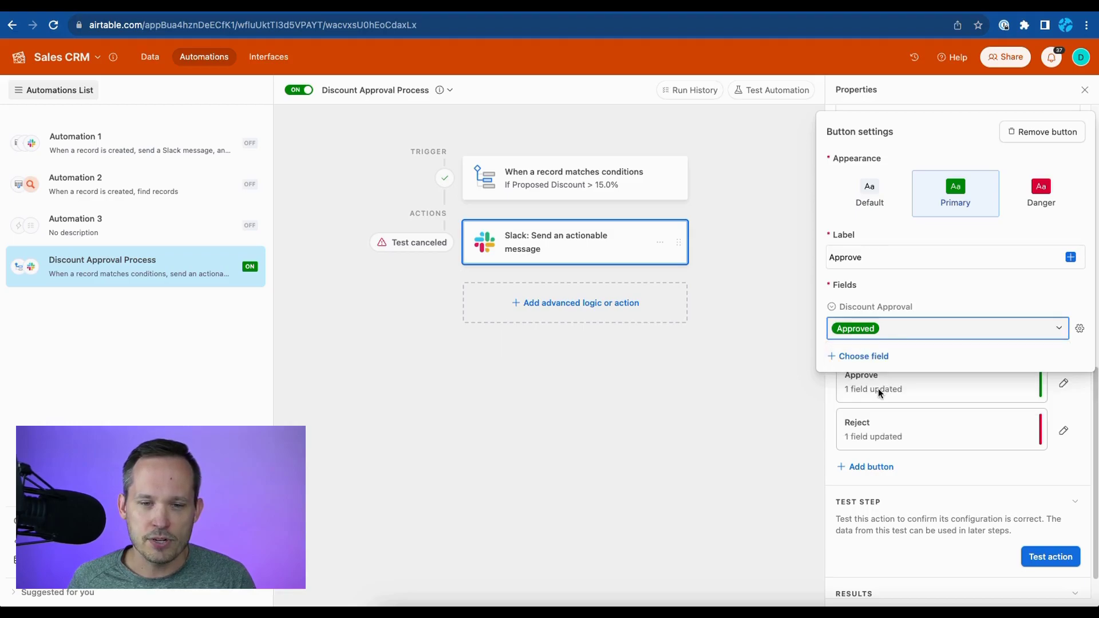
{"action": "left_click", "coordinate": [1080, 329]}
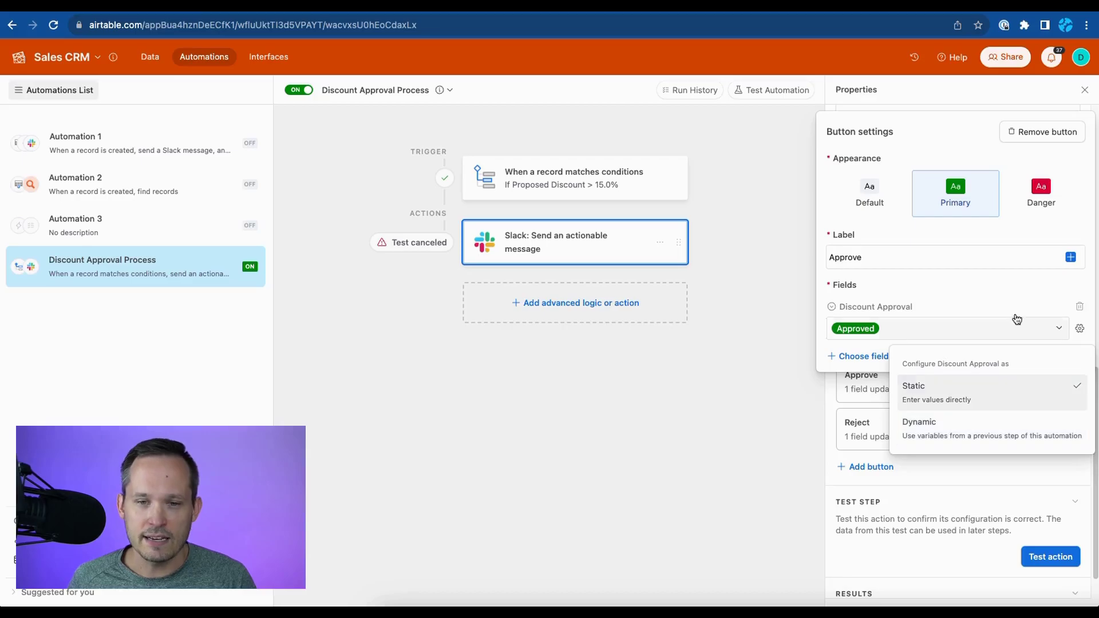
{"action": "left_click", "coordinate": [1017, 279]}
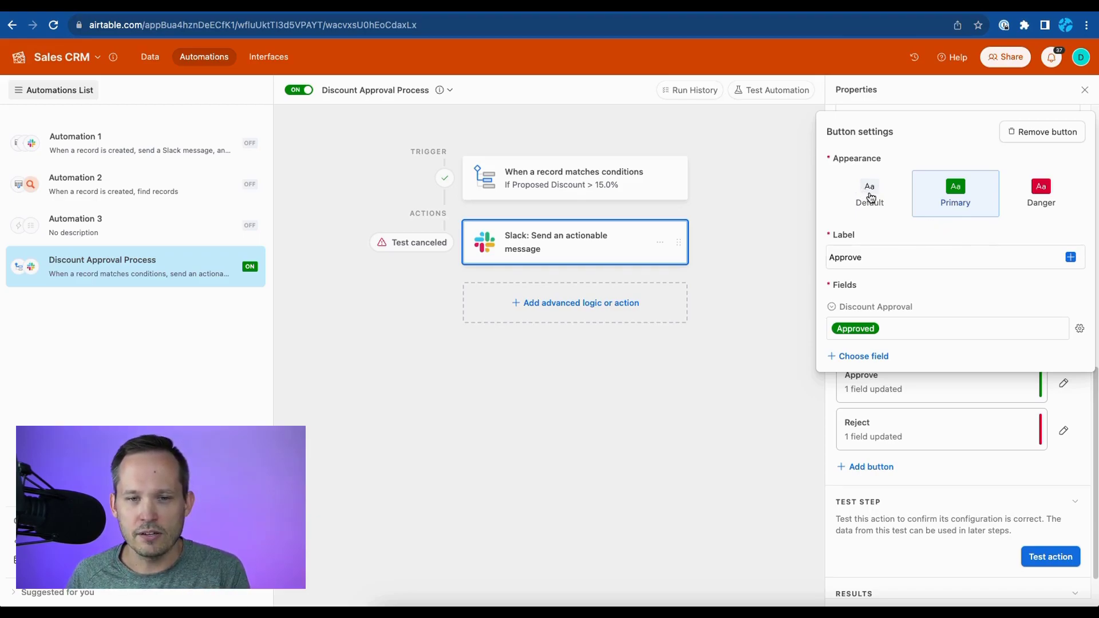
{"action": "left_click", "coordinate": [938, 265]}
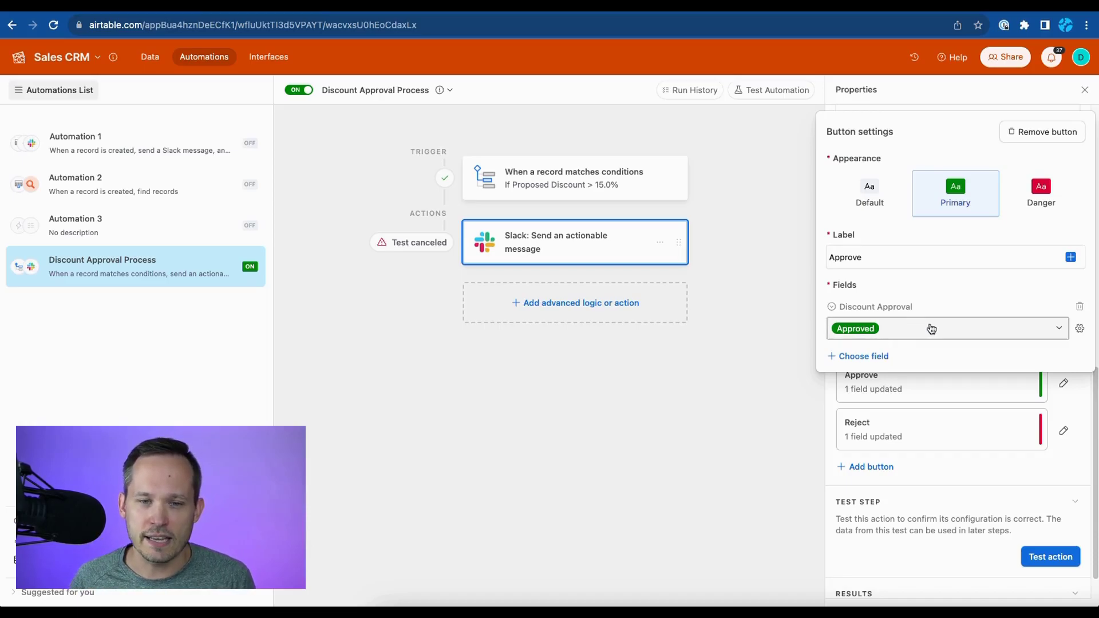
{"action": "left_click", "coordinate": [997, 455]}
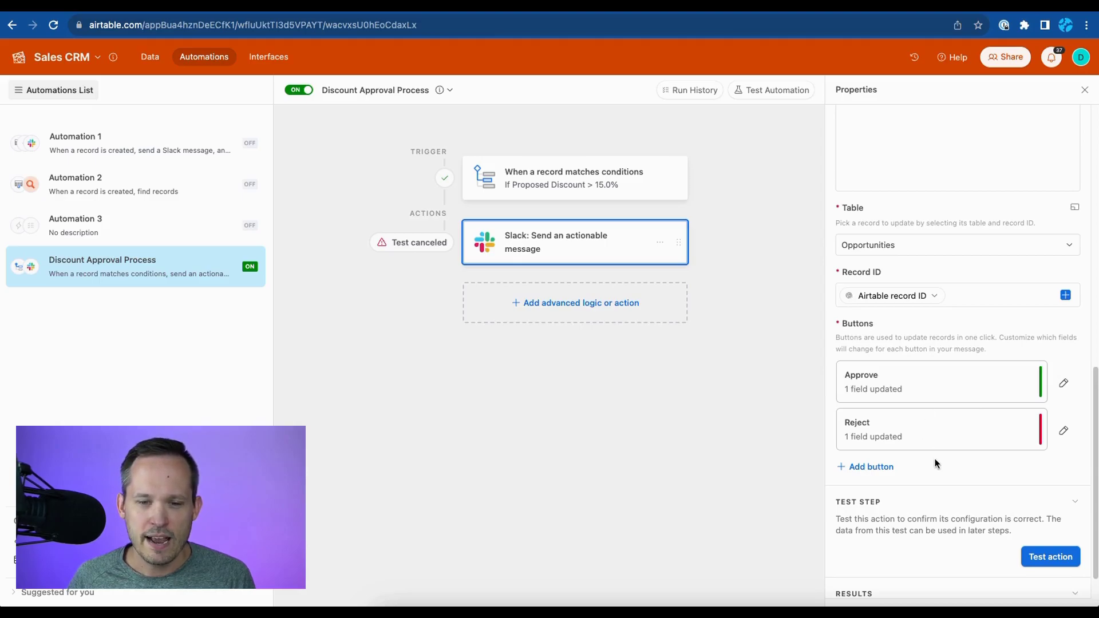
{"action": "scroll", "coordinate": [935, 459], "scroll_direction": "down", "scroll_amount": 1}
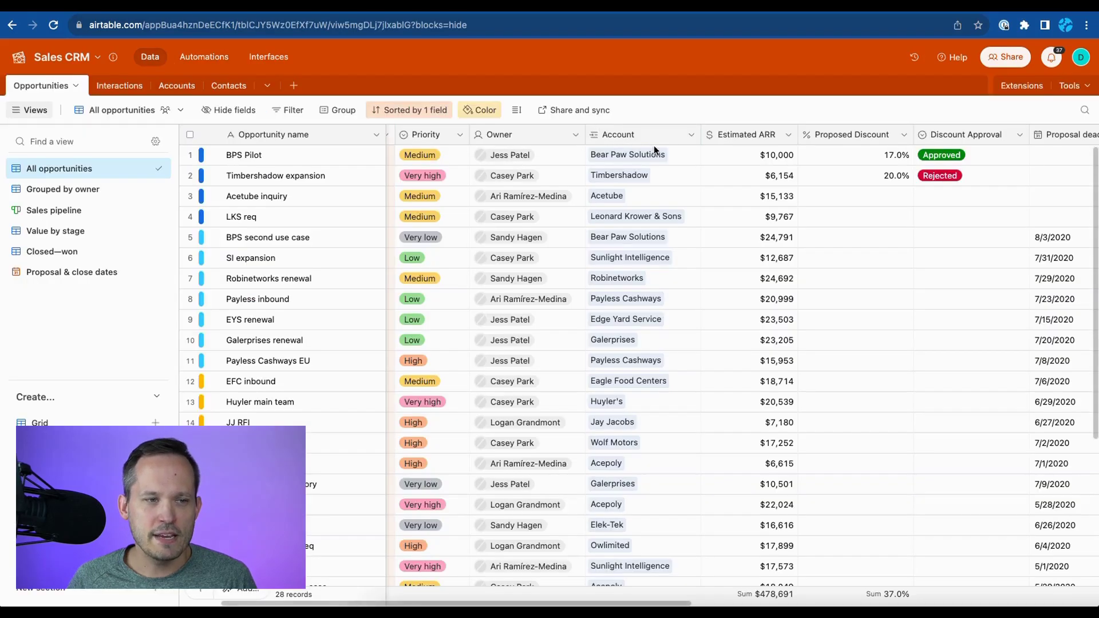
- Give LKS req a 20.0% Proposed Discount and switch to Slack's discount-approvals channel
{"action": "left_click", "coordinate": [848, 220]}
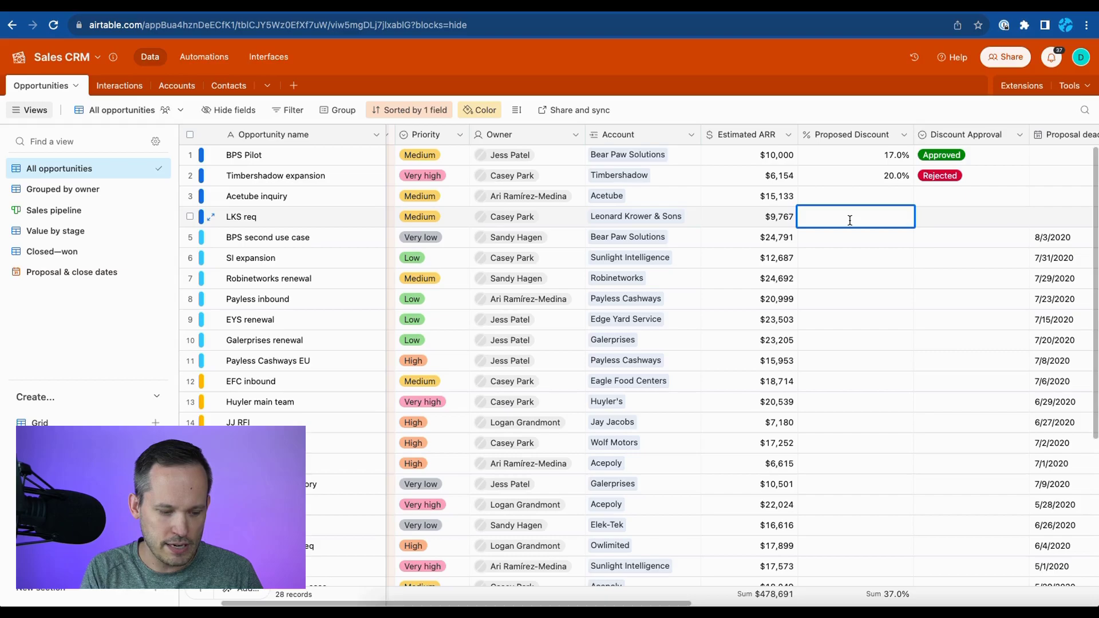
{"action": "type", "text": "20"}
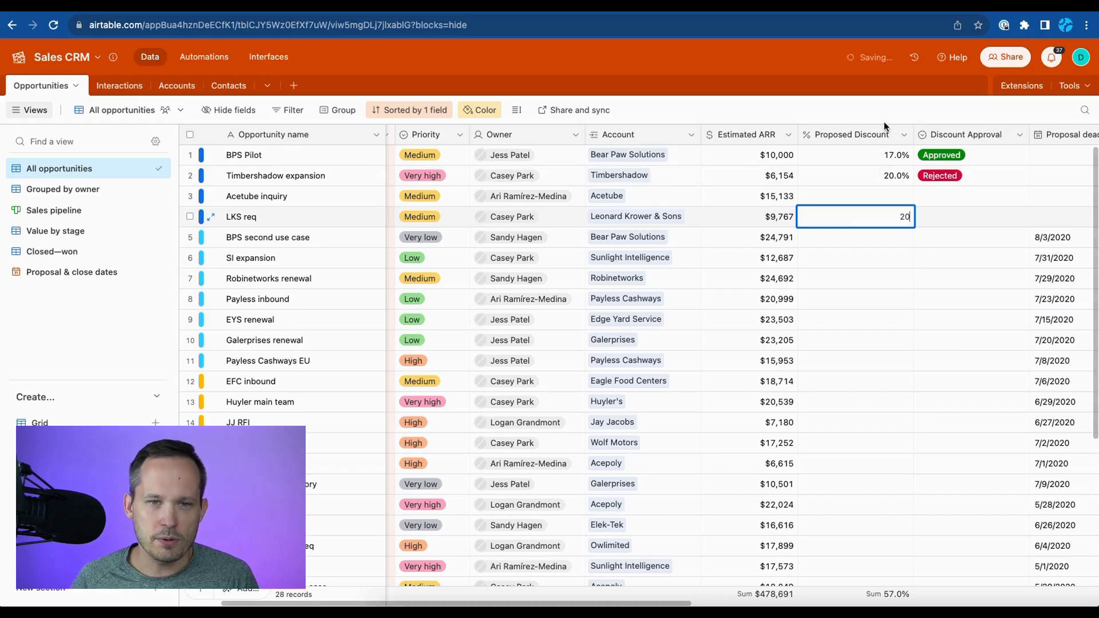
{"action": "left_click", "coordinate": [747, 79]}
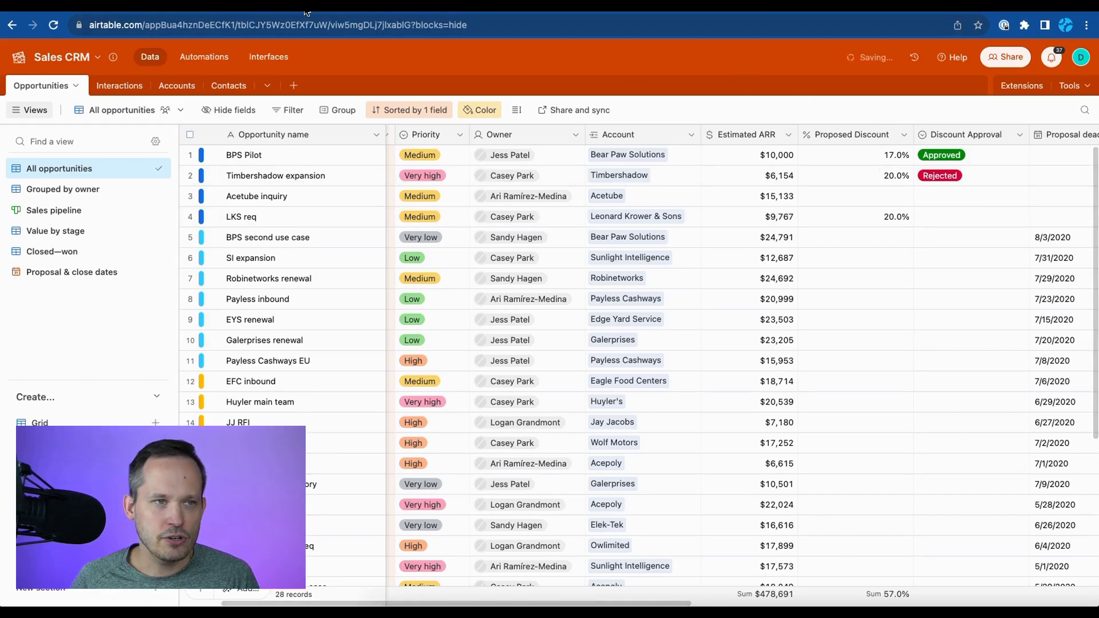
{"action": "key", "text": "ctrl+Tab"}
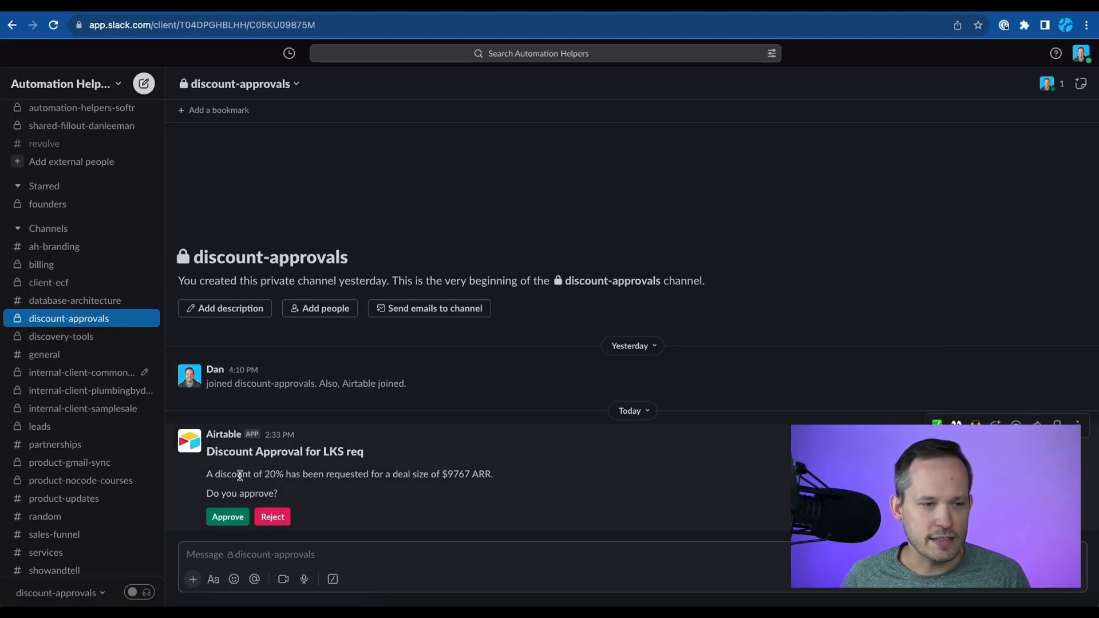
- Reject the LKS req discount request on the Airtable approval message in #discount-approvals
{"action": "left_click", "coordinate": [232, 518]}
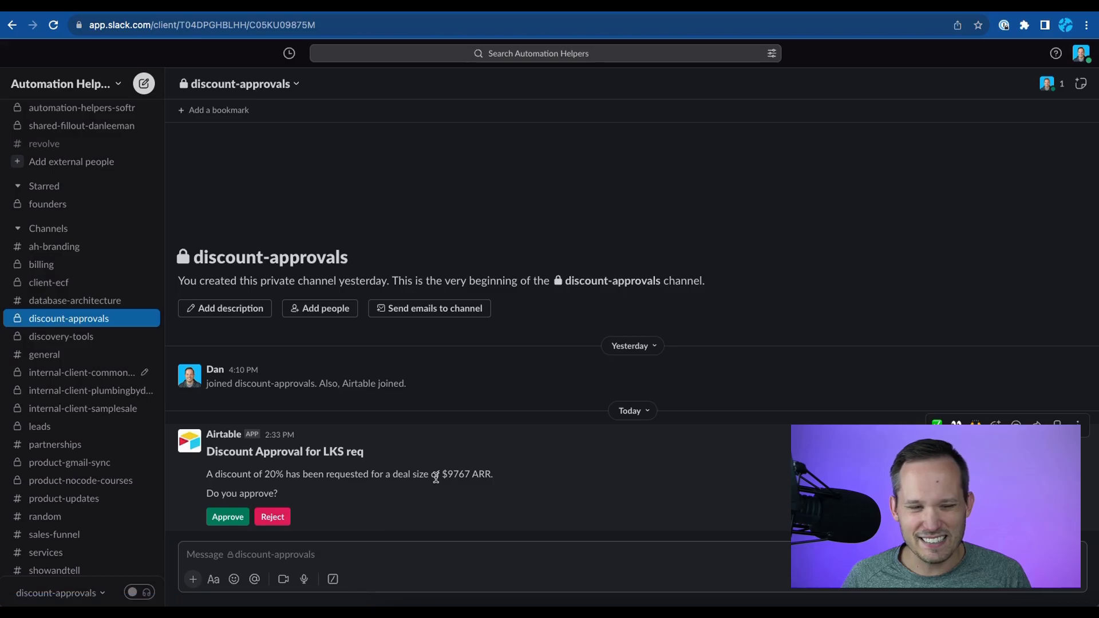
{"action": "left_click", "coordinate": [273, 521]}
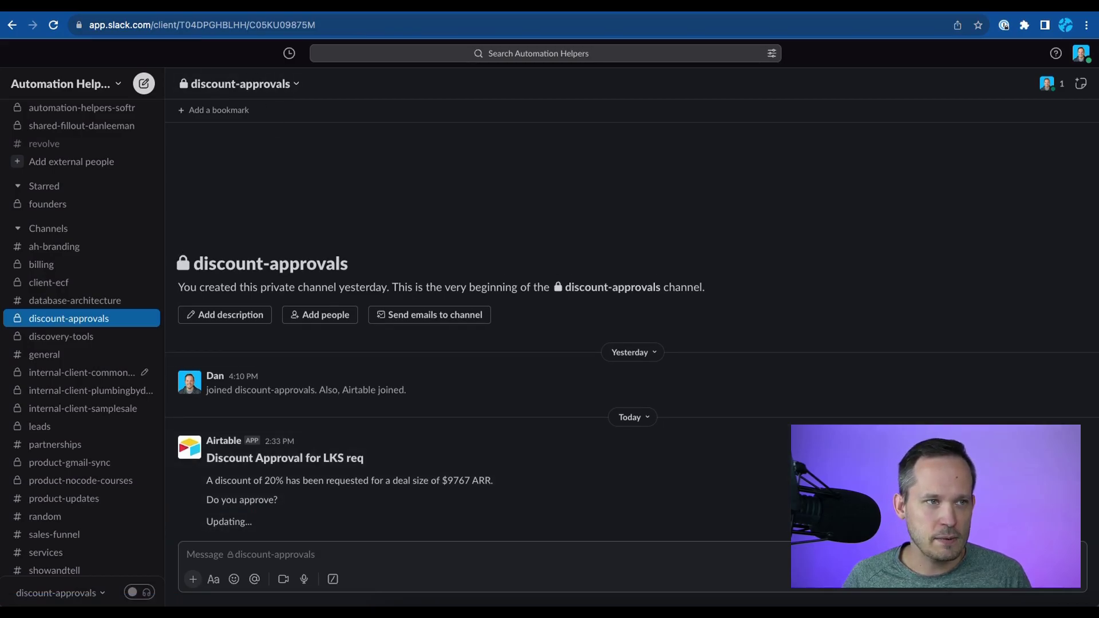
- Return to the Airtable Opportunities table to see LKS req's Discount Approval marked Rejected
{"action": "left_click", "coordinate": [215, 37]}
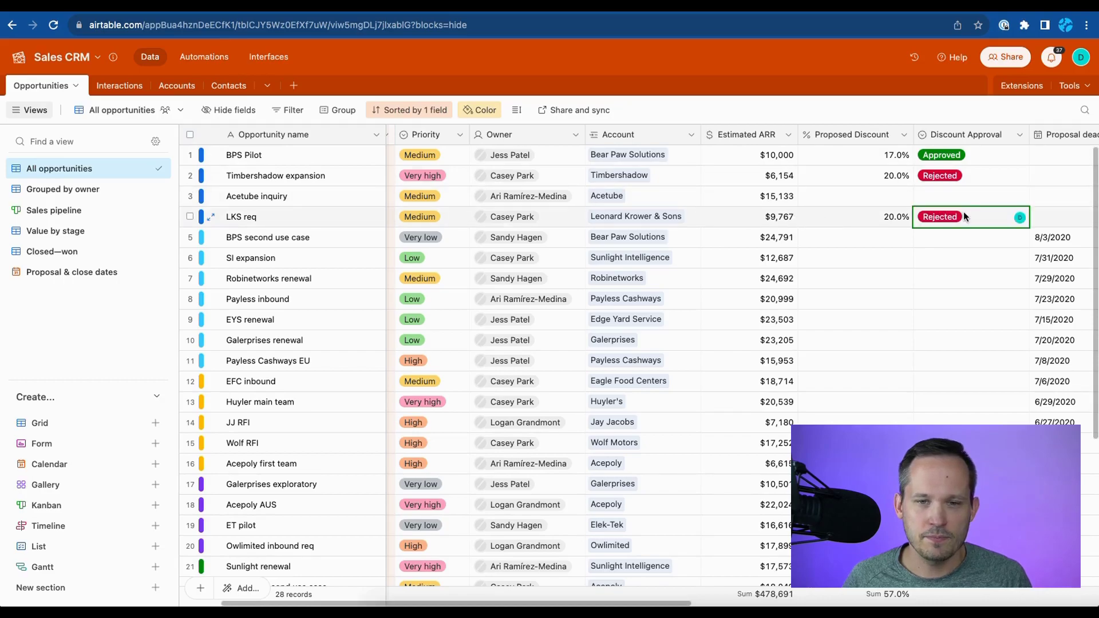